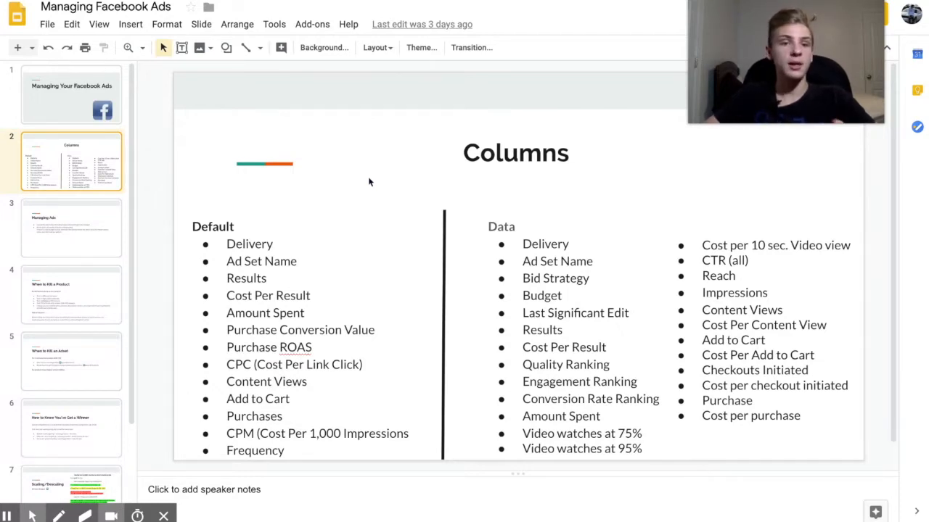
Advance the deck to slide 3, 'Managing Ads', with its five-days-of-data review tips.
{"action": "key", "text": "Down"}
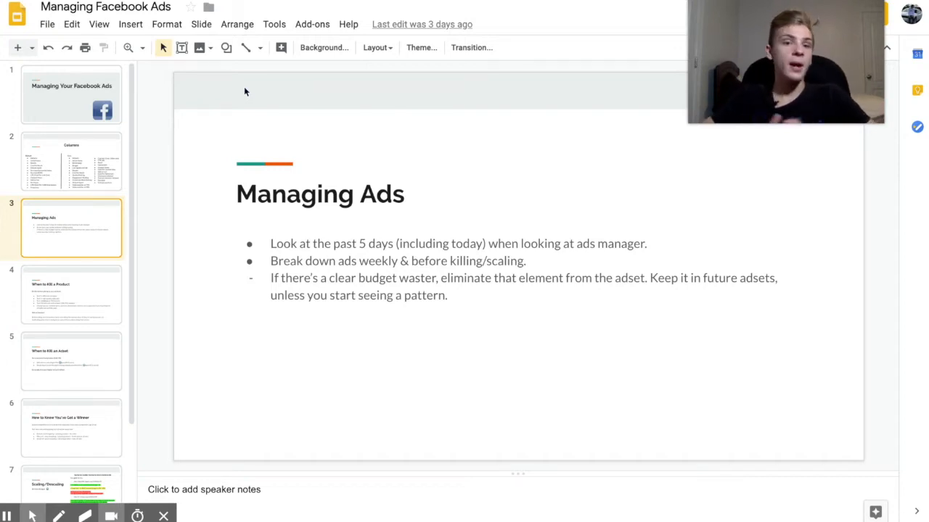
Advance to slide 4, 'When to Kill a Product', listing tests to run before abandoning a product.
{"action": "key", "text": "Down"}
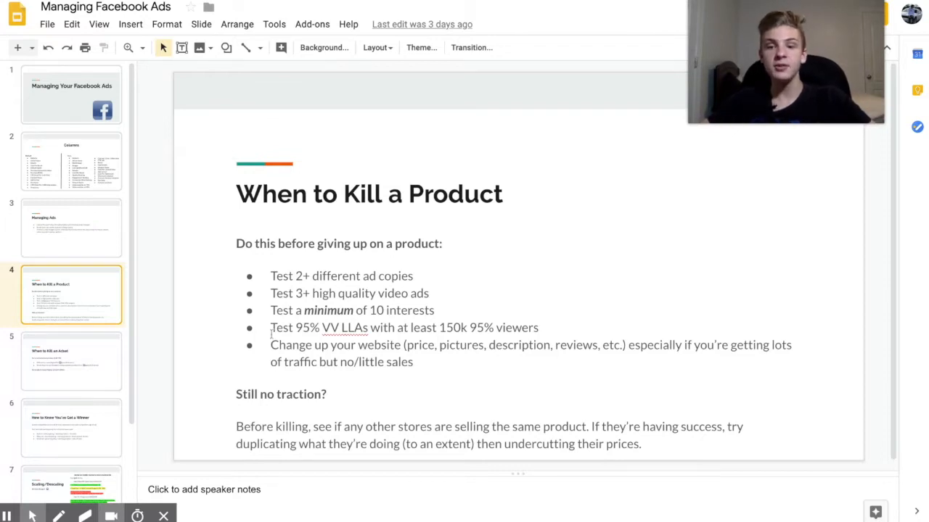
Select the body text box listing the product tests, including the 95% VV LLA with 150k viewers.
{"action": "left_click", "coordinate": [552, 326]}
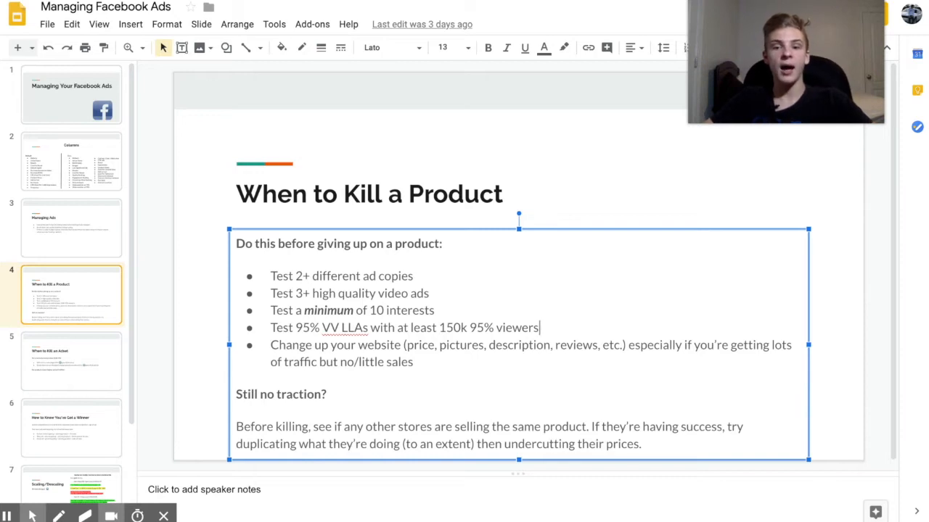
Deselect the text box and advance to slide 5, 'When to Kill an Adset', on $20–40 product spend thresholds.
{"action": "left_click", "coordinate": [730, 162]}
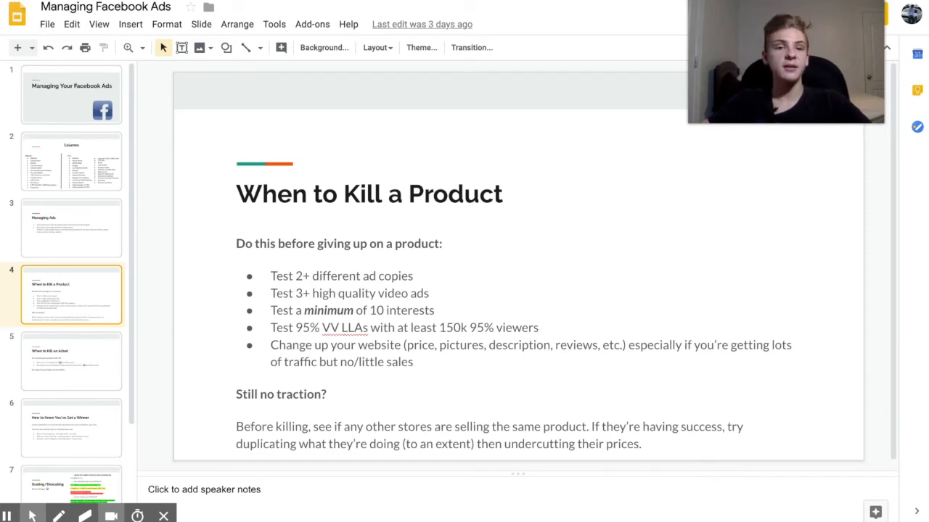
{"action": "key", "text": "Down"}
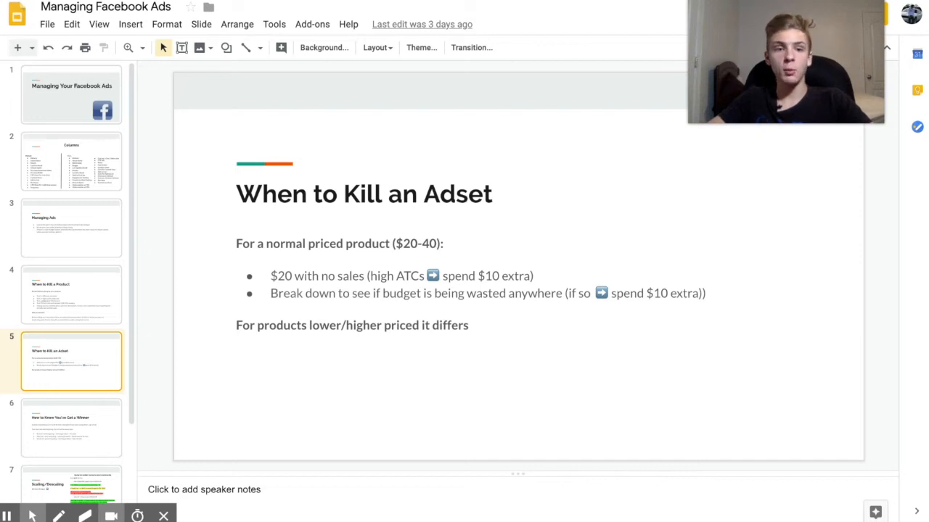
Advance to slide 6, 'How to Know You've Got a Winner', pairing ad and targeting quality with sales.
{"action": "key", "text": "Down"}
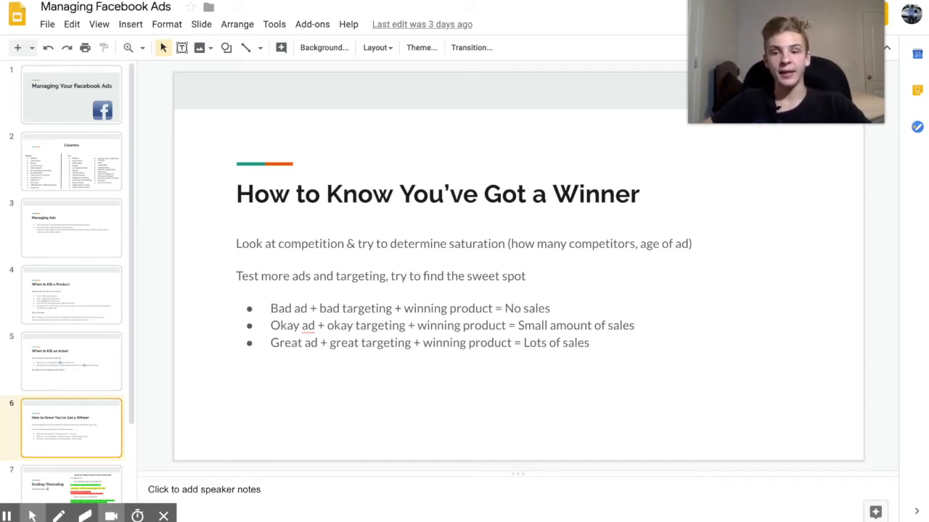
Highlight the 'Bad ad + bad targeting' bullet on slide 6, then deselect it before moving to Scaling/Descaling.
{"action": "left_click_drag", "start_coordinate": [270, 309], "coordinate": [552, 309]}
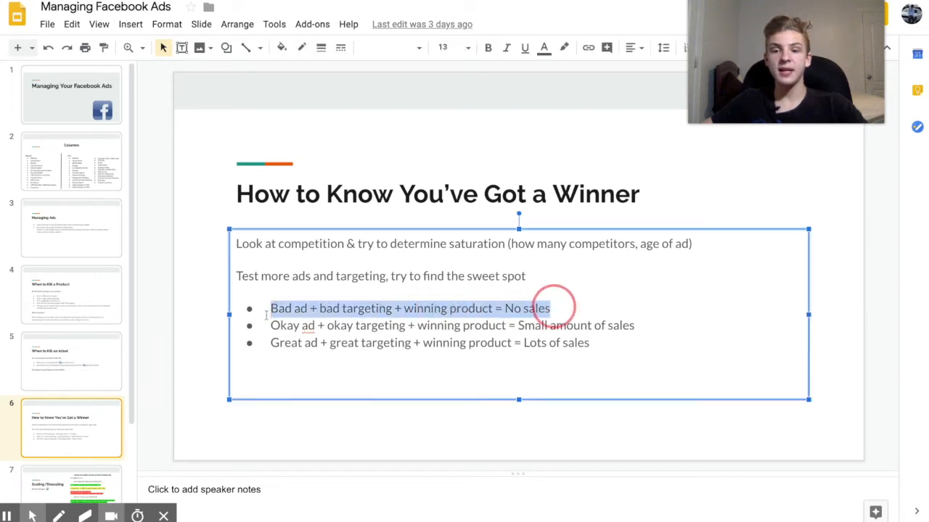
{"action": "left_click", "coordinate": [635, 448]}
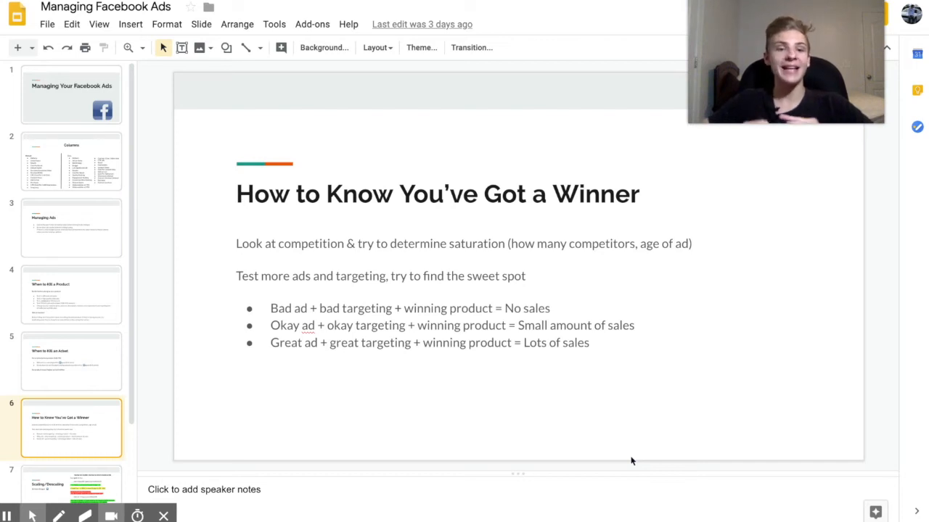
{"action": "scroll", "coordinate": [71, 290], "scroll_direction": "down", "scroll_amount": 1}
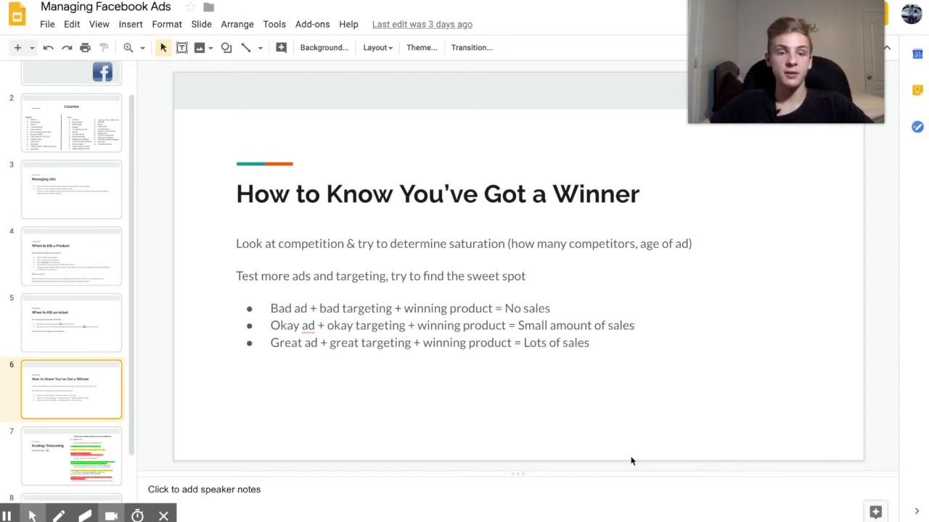
{"action": "scroll", "coordinate": [631, 461], "scroll_direction": "down", "scroll_amount": 1}
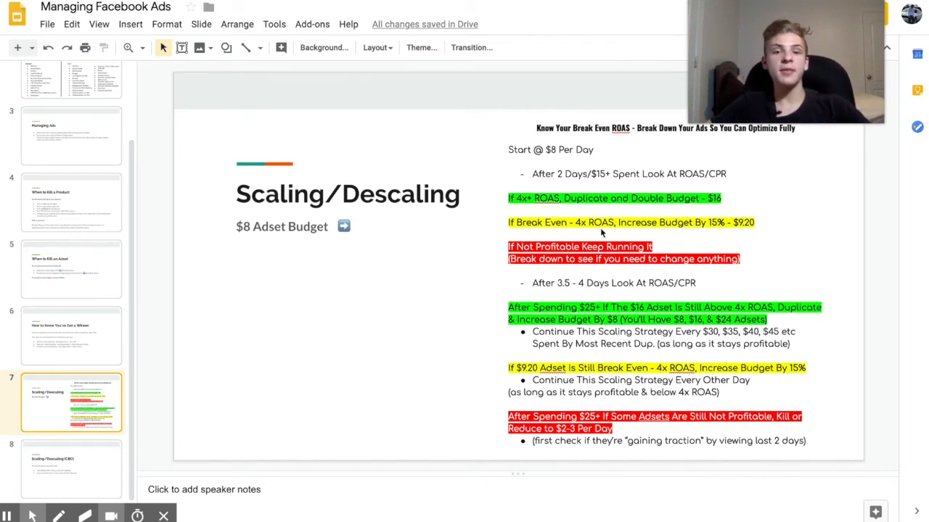
Select the text box on slide 7 and advance to slide 8, 'Scaling/Descaling (CBO)', with the $100 CBO rules.
{"action": "left_click", "coordinate": [413, 319]}
{"action": "left_click", "coordinate": [395, 422]}
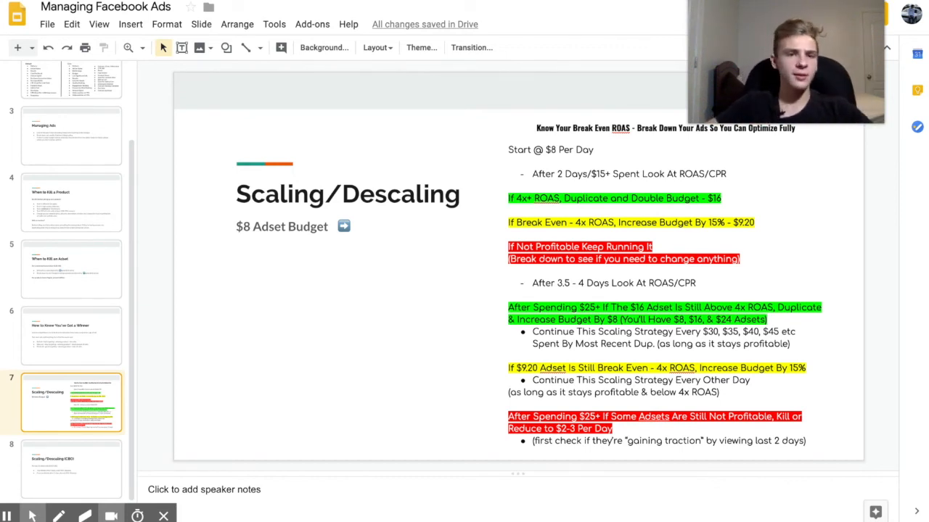
{"action": "key", "text": "Down"}
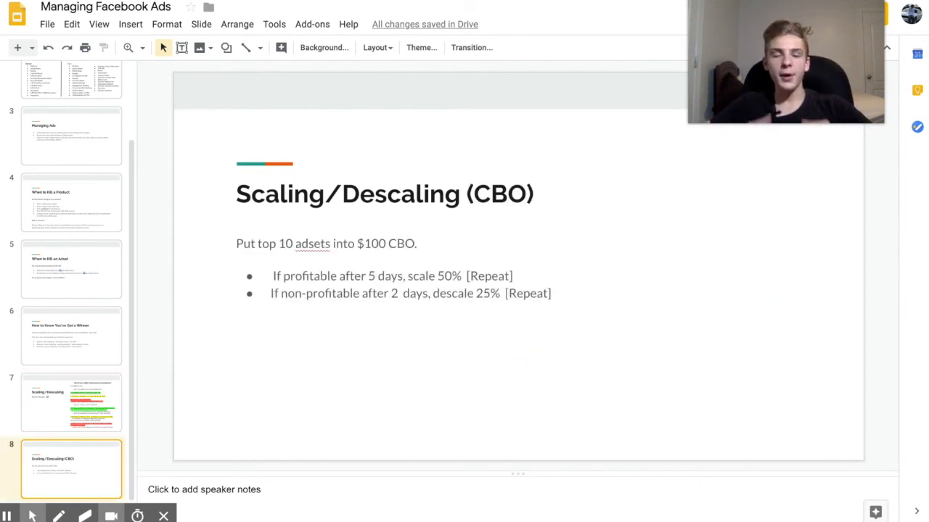